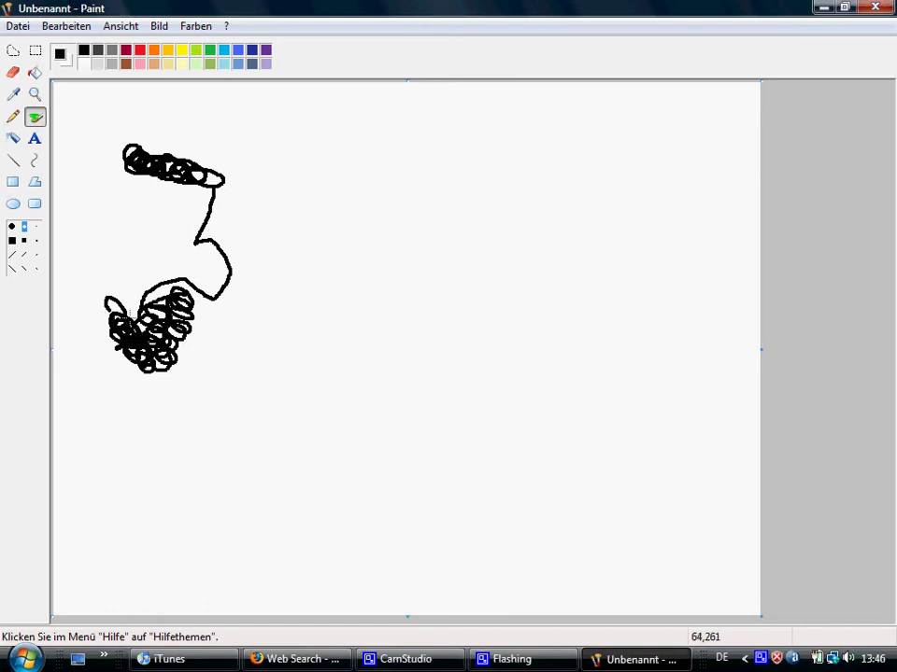
- Draw the bearded man's ear, back of the head, eye with eyebrow and curled moustache in black brush strokes
{"action": "left_click_drag", "start_coordinate": [124, 202], "coordinate": [127, 226]}
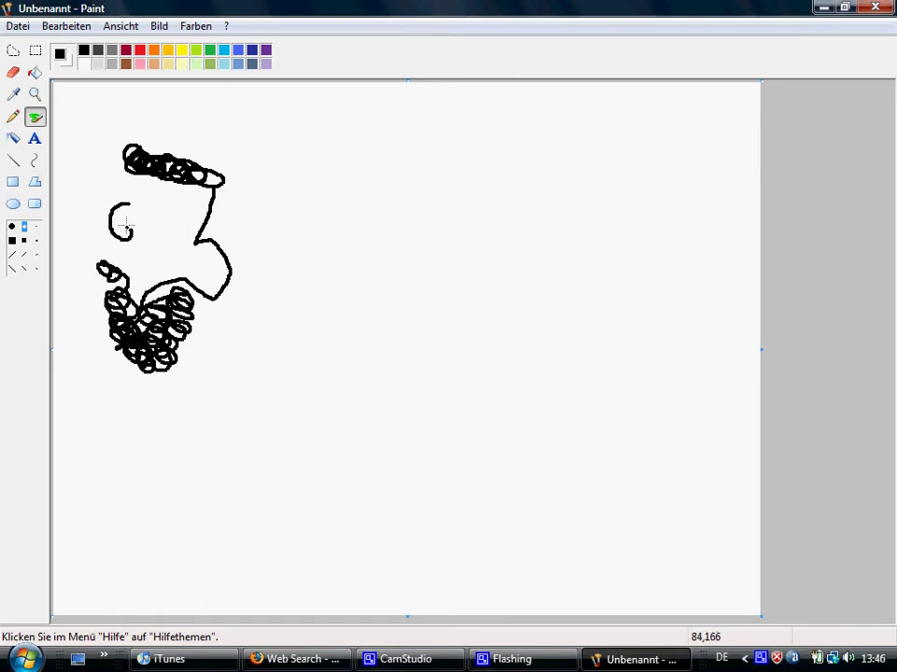
{"action": "mouse_move", "coordinate": [125, 174]}
{"action": "left_mouse_down"}
{"action": "mouse_move", "coordinate": [98, 216]}
{"action": "mouse_move", "coordinate": [98, 263]}
{"action": "left_mouse_up"}
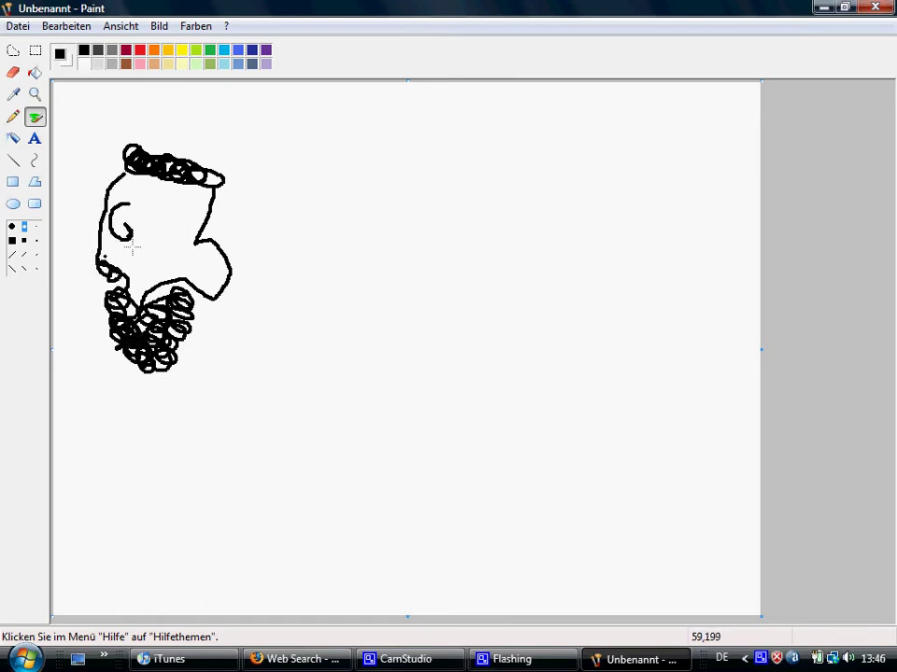
{"action": "mouse_move", "coordinate": [207, 210]}
{"action": "left_mouse_down"}
{"action": "mouse_move", "coordinate": [174, 213]}
{"action": "mouse_move", "coordinate": [197, 219]}
{"action": "left_mouse_up"}
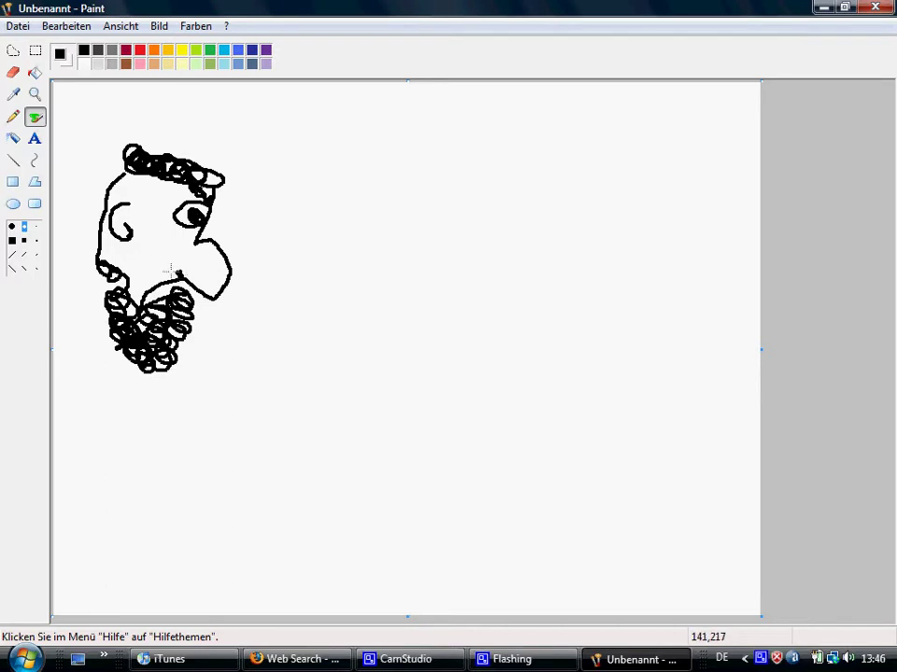
{"action": "mouse_move", "coordinate": [170, 271]}
{"action": "left_mouse_down"}
{"action": "mouse_move", "coordinate": [155, 278]}
{"action": "mouse_move", "coordinate": [136, 256]}
{"action": "mouse_move", "coordinate": [154, 259]}
{"action": "mouse_move", "coordinate": [141, 256]}
{"action": "left_mouse_up"}
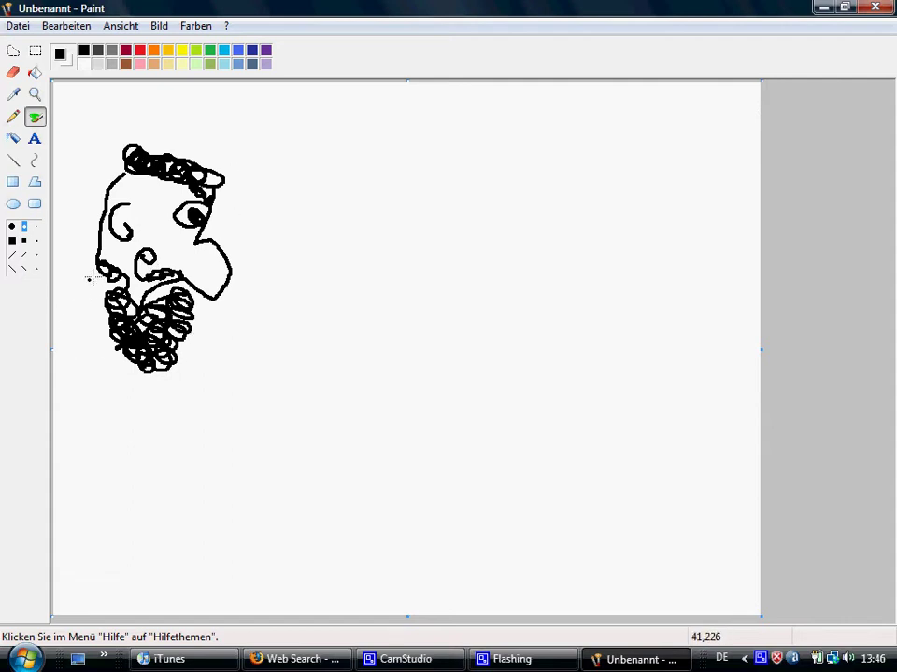
- Draw the bearded man's neck line and his near arm, bent at the elbow with a clenched fist at the waist
{"action": "left_click_drag", "start_coordinate": [94, 274], "coordinate": [78, 328]}
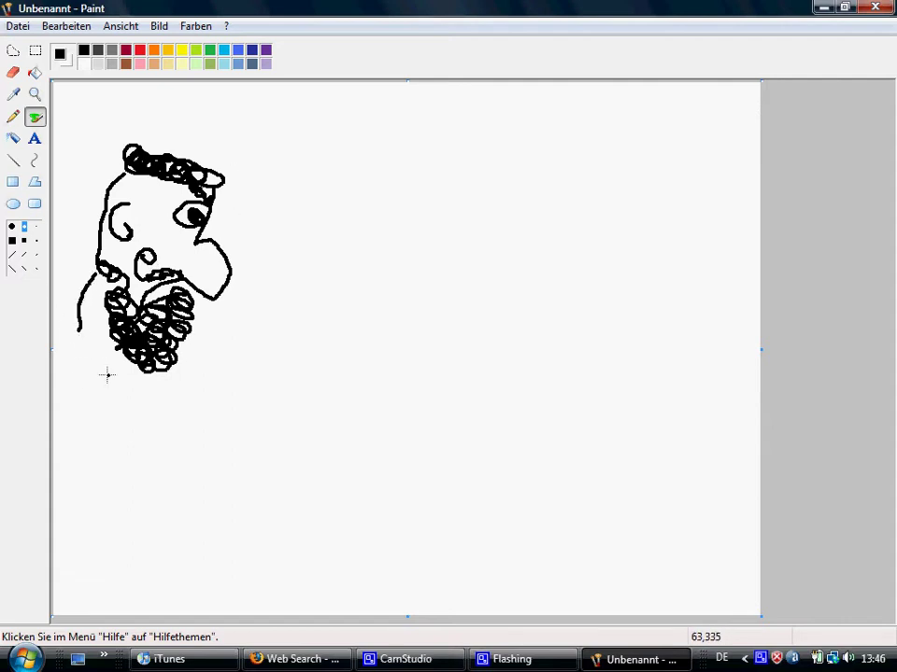
{"action": "left_click_drag", "start_coordinate": [68, 380], "coordinate": [54, 393]}
{"action": "mouse_move", "coordinate": [116, 396]}
{"action": "left_mouse_down"}
{"action": "mouse_move", "coordinate": [128, 442]}
{"action": "mouse_move", "coordinate": [98, 475]}
{"action": "mouse_move", "coordinate": [135, 510]}
{"action": "mouse_move", "coordinate": [122, 535]}
{"action": "mouse_move", "coordinate": [154, 533]}
{"action": "mouse_move", "coordinate": [183, 550]}
{"action": "mouse_move", "coordinate": [213, 539]}
{"action": "mouse_move", "coordinate": [210, 555]}
{"action": "mouse_move", "coordinate": [220, 566]}
{"action": "mouse_move", "coordinate": [206, 565]}
{"action": "mouse_move", "coordinate": [225, 570]}
{"action": "mouse_move", "coordinate": [213, 578]}
{"action": "mouse_move", "coordinate": [219, 583]}
{"action": "mouse_move", "coordinate": [148, 590]}
{"action": "mouse_move", "coordinate": [69, 575]}
{"action": "mouse_move", "coordinate": [44, 524]}
{"action": "left_mouse_up"}
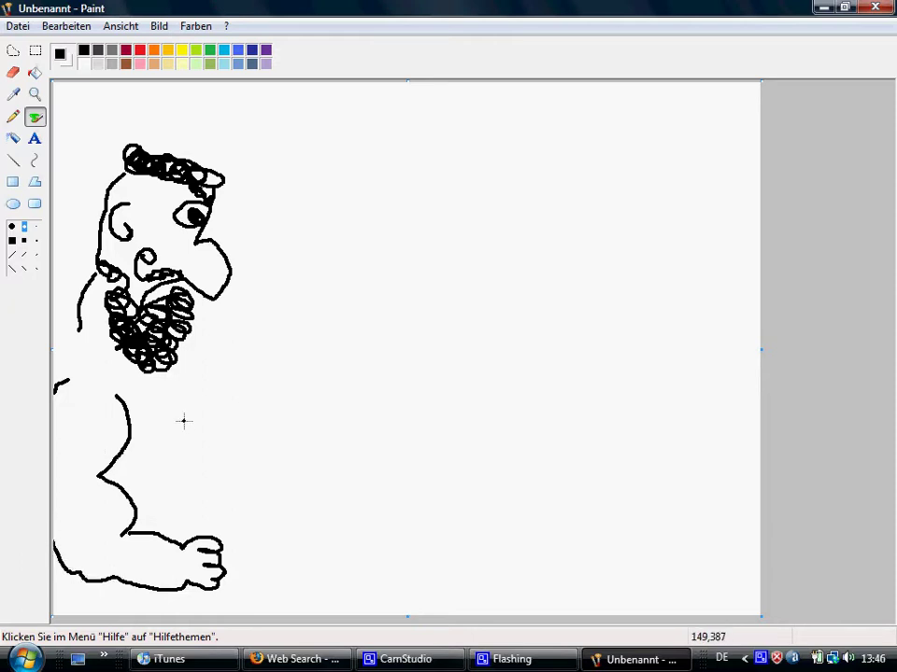
- Draw the bearded man's muscular chest and abdomen lines and his far arm stretched out with a fist
{"action": "mouse_move", "coordinate": [139, 454]}
{"action": "left_mouse_down"}
{"action": "mouse_move", "coordinate": [193, 416]}
{"action": "mouse_move", "coordinate": [183, 385]}
{"action": "left_mouse_up"}
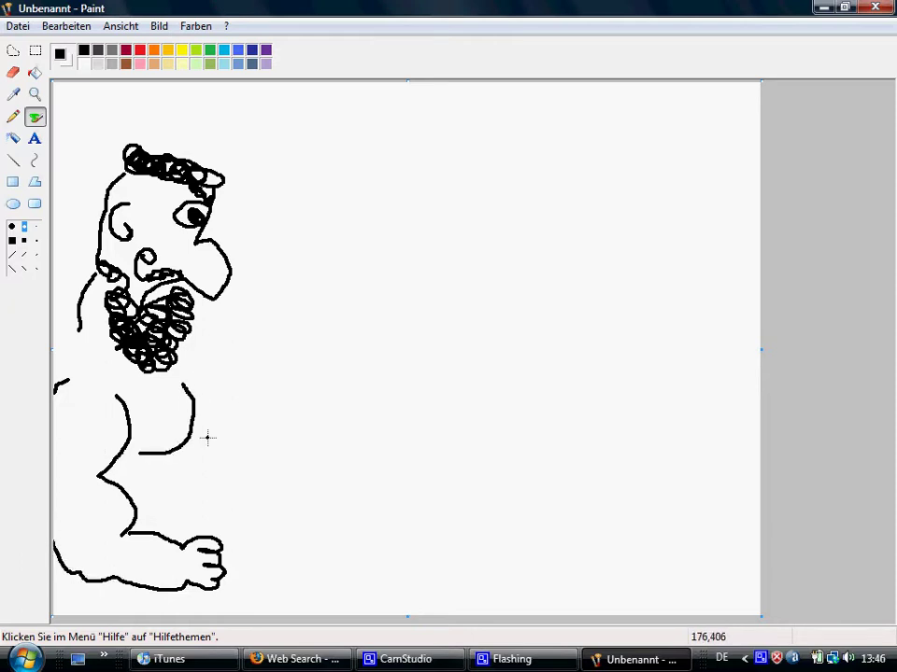
{"action": "left_click_drag", "start_coordinate": [208, 437], "coordinate": [214, 406]}
{"action": "mouse_move", "coordinate": [201, 343]}
{"action": "left_mouse_down"}
{"action": "mouse_move", "coordinate": [232, 379]}
{"action": "mouse_move", "coordinate": [268, 392]}
{"action": "mouse_move", "coordinate": [275, 411]}
{"action": "mouse_move", "coordinate": [329, 391]}
{"action": "mouse_move", "coordinate": [336, 377]}
{"action": "mouse_move", "coordinate": [343, 388]}
{"action": "mouse_move", "coordinate": [348, 371]}
{"action": "mouse_move", "coordinate": [360, 372]}
{"action": "mouse_move", "coordinate": [352, 388]}
{"action": "mouse_move", "coordinate": [364, 384]}
{"action": "mouse_move", "coordinate": [369, 404]}
{"action": "mouse_move", "coordinate": [303, 432]}
{"action": "mouse_move", "coordinate": [245, 435]}
{"action": "mouse_move", "coordinate": [184, 497]}
{"action": "mouse_move", "coordinate": [219, 492]}
{"action": "left_mouse_up"}
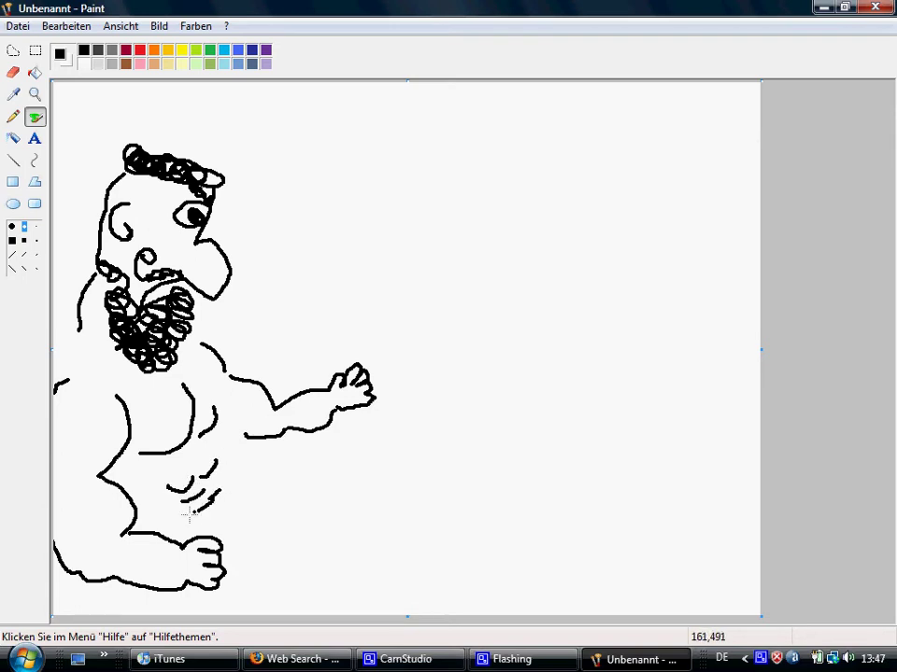
{"action": "mouse_move", "coordinate": [174, 520]}
{"action": "left_mouse_down"}
{"action": "mouse_move", "coordinate": [212, 515]}
{"action": "mouse_move", "coordinate": [211, 531]}
{"action": "left_mouse_up"}
- Draw the bearded man's trouser outline with short marks below the fist, and extend his neck line into the shoulder
{"action": "left_click_drag", "start_coordinate": [108, 614], "coordinate": [110, 596]}
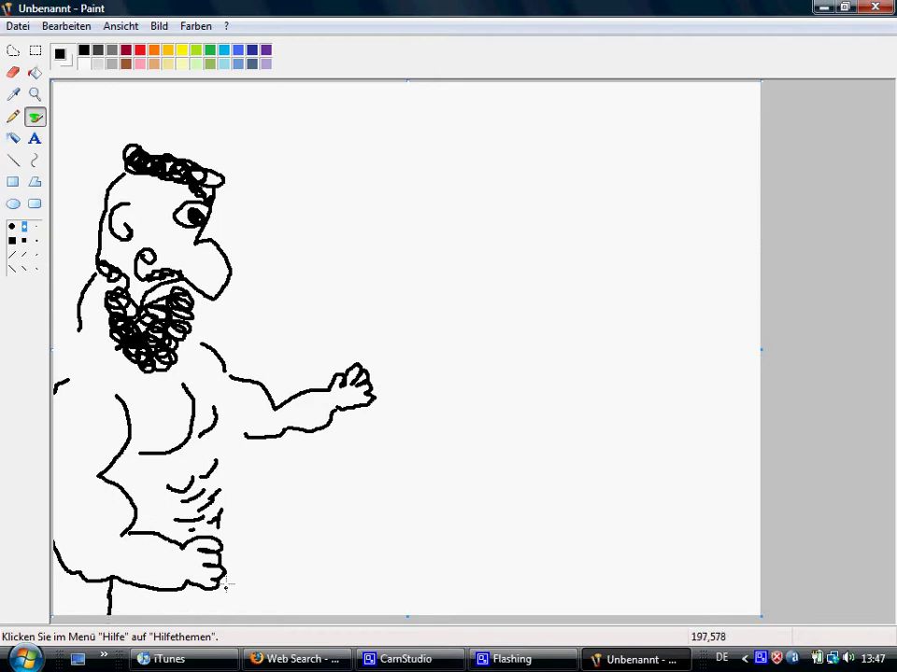
{"action": "left_click_drag", "start_coordinate": [226, 585], "coordinate": [226, 615]}
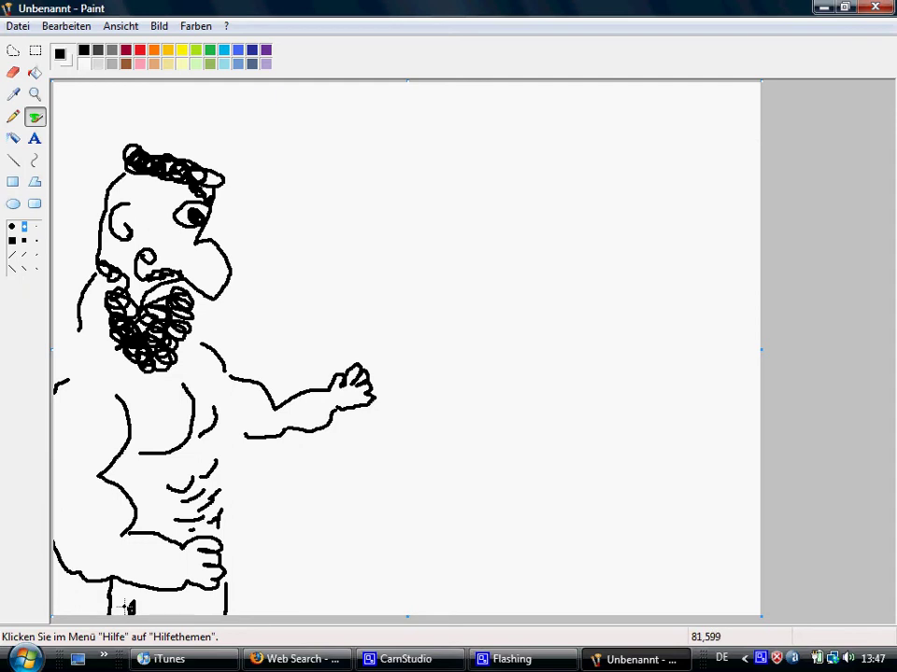
{"action": "left_click_drag", "start_coordinate": [126, 607], "coordinate": [197, 615]}
{"action": "left_click_drag", "start_coordinate": [79, 330], "coordinate": [54, 357]}
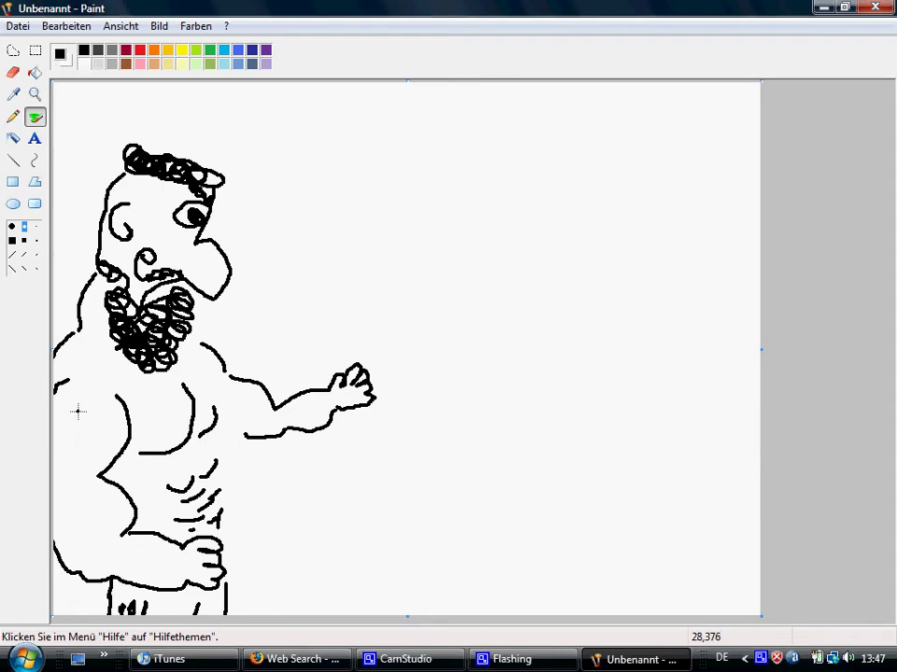
- Draw a heart tattoo containing "GOD" on the bearded man's upper arm, and join the outstretched arm to the chest
{"action": "mouse_move", "coordinate": [78, 411]}
{"action": "left_mouse_down"}
{"action": "mouse_move", "coordinate": [116, 414]}
{"action": "mouse_move", "coordinate": [81, 442]}
{"action": "mouse_move", "coordinate": [74, 477]}
{"action": "left_mouse_up"}
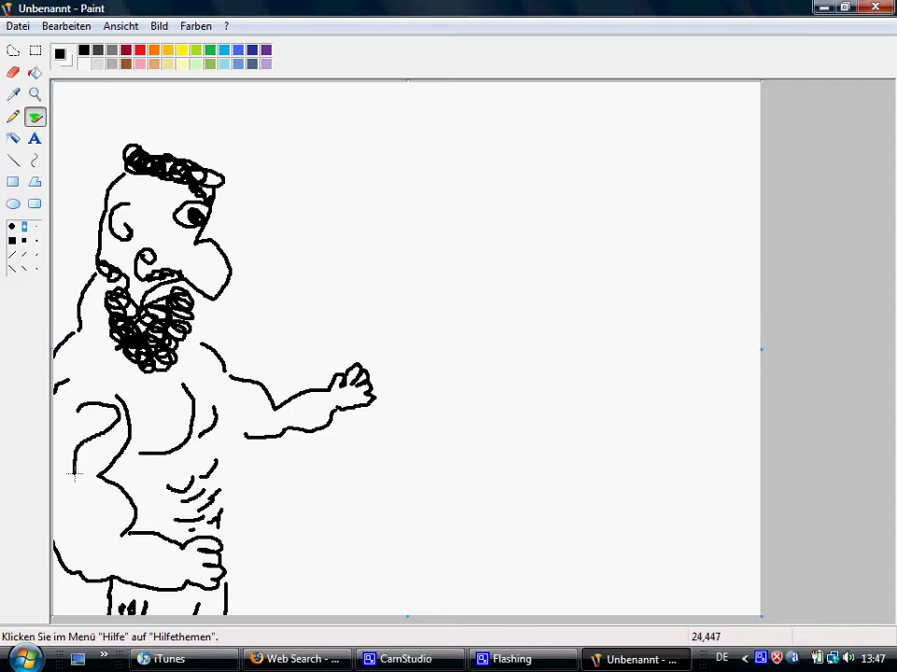
{"action": "mouse_move", "coordinate": [78, 416]}
{"action": "left_mouse_down"}
{"action": "mouse_move", "coordinate": [59, 409]}
{"action": "mouse_move", "coordinate": [54, 458]}
{"action": "mouse_move", "coordinate": [71, 477]}
{"action": "left_mouse_up"}
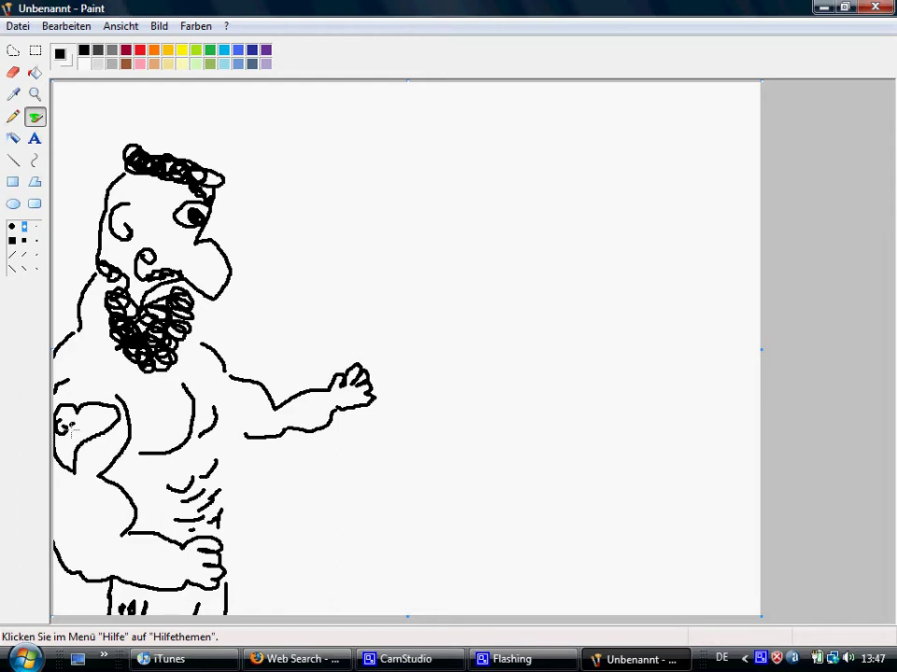
{"action": "left_click_drag", "start_coordinate": [76, 422], "coordinate": [78, 426]}
{"action": "left_click_drag", "start_coordinate": [241, 435], "coordinate": [224, 437]}
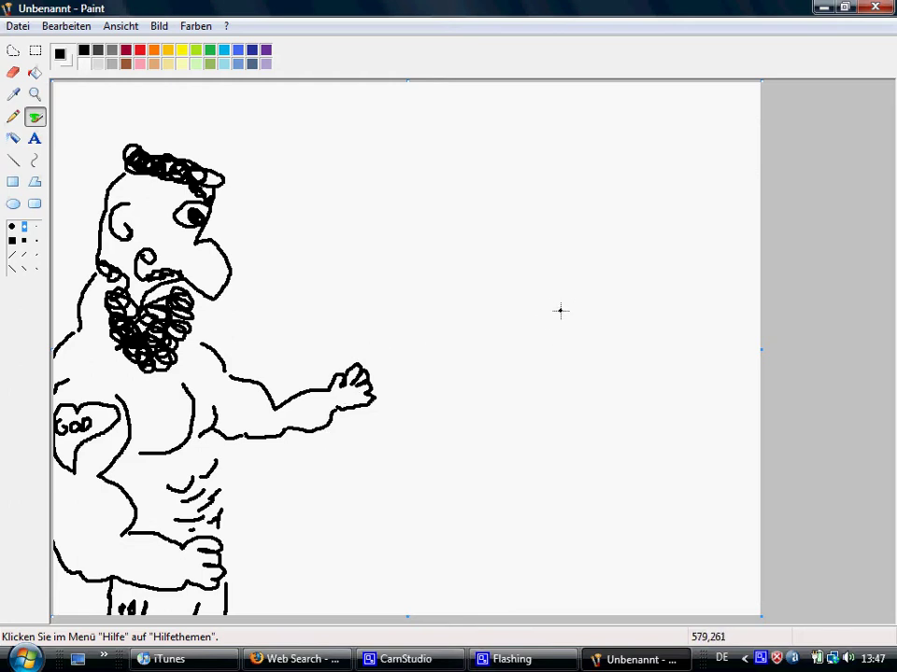
- Draw a smaller man's head facing the bearded man, with spiky hair, long nose, smiling mouth, eye and eyebrow
{"action": "mouse_move", "coordinate": [559, 304]}
{"action": "left_mouse_down"}
{"action": "mouse_move", "coordinate": [605, 310]}
{"action": "mouse_move", "coordinate": [559, 317]}
{"action": "mouse_move", "coordinate": [540, 370]}
{"action": "mouse_move", "coordinate": [542, 391]}
{"action": "mouse_move", "coordinate": [551, 368]}
{"action": "mouse_move", "coordinate": [573, 376]}
{"action": "mouse_move", "coordinate": [591, 365]}
{"action": "mouse_move", "coordinate": [560, 379]}
{"action": "mouse_move", "coordinate": [573, 404]}
{"action": "left_mouse_up"}
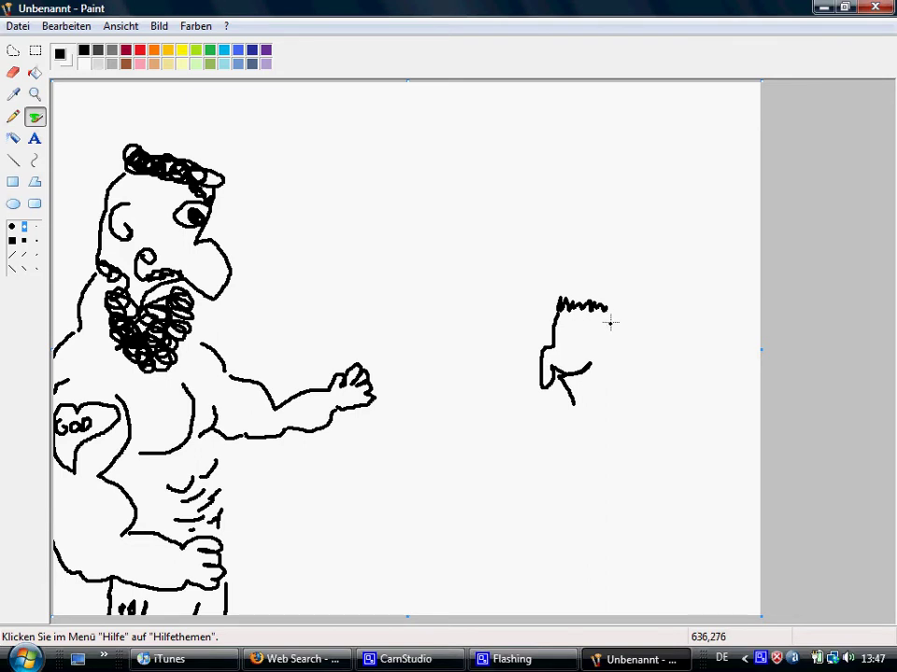
{"action": "mouse_move", "coordinate": [609, 322]}
{"action": "left_mouse_down"}
{"action": "mouse_move", "coordinate": [615, 352]}
{"action": "mouse_move", "coordinate": [607, 397]}
{"action": "left_mouse_up"}
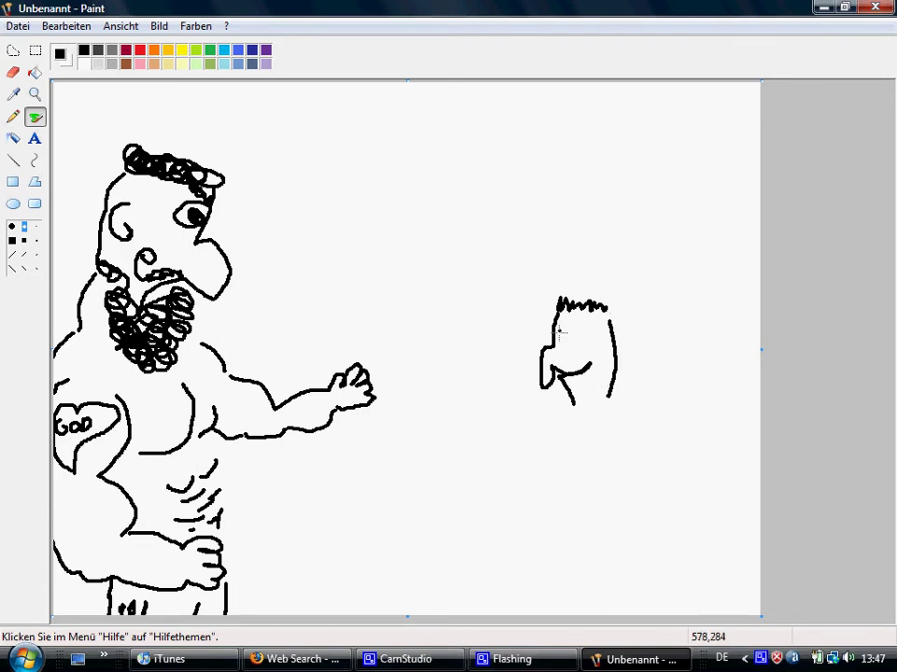
{"action": "mouse_move", "coordinate": [559, 331]}
{"action": "left_mouse_down"}
{"action": "mouse_move", "coordinate": [574, 337]}
{"action": "mouse_move", "coordinate": [562, 337]}
{"action": "left_mouse_up"}
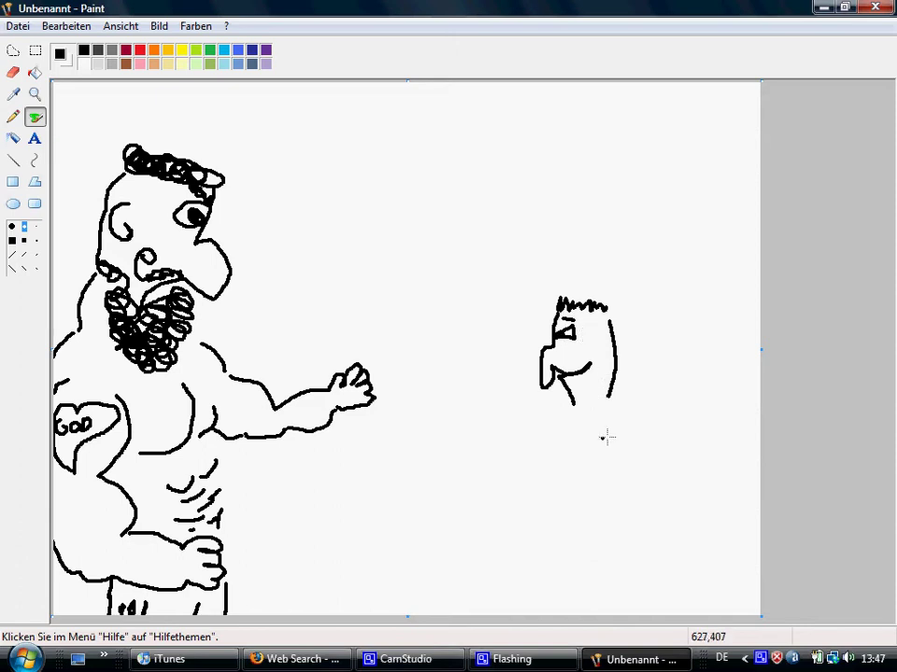
- Draw the smaller man's rear arm bent upward behind him with an open hand, and connect it to the shoulder
{"action": "mouse_move", "coordinate": [625, 422]}
{"action": "left_mouse_down"}
{"action": "mouse_move", "coordinate": [671, 395]}
{"action": "mouse_move", "coordinate": [662, 372]}
{"action": "mouse_move", "coordinate": [672, 369]}
{"action": "mouse_move", "coordinate": [673, 385]}
{"action": "mouse_move", "coordinate": [677, 328]}
{"action": "mouse_move", "coordinate": [677, 381]}
{"action": "mouse_move", "coordinate": [685, 337]}
{"action": "mouse_move", "coordinate": [689, 379]}
{"action": "left_mouse_up"}
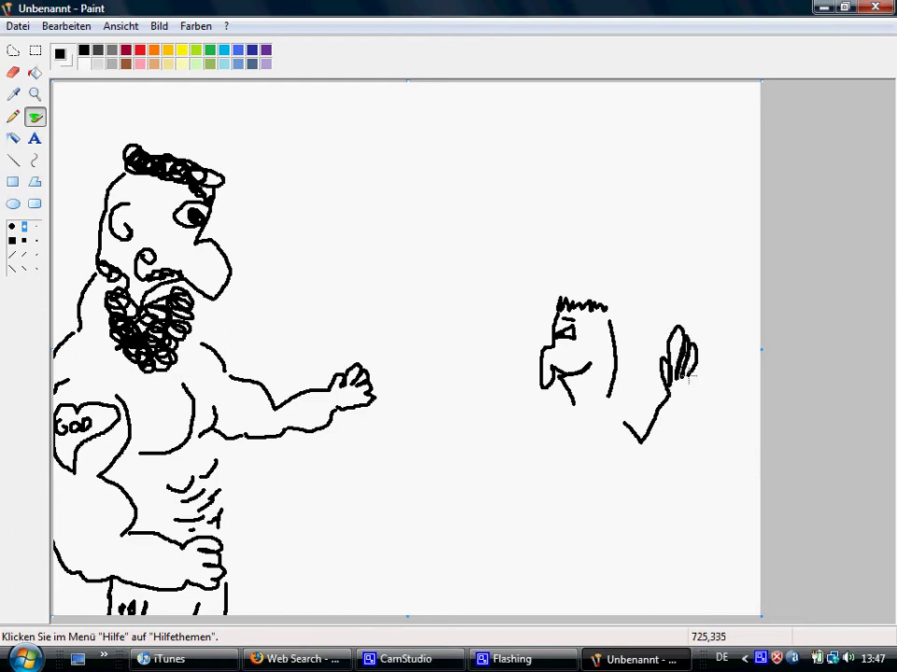
{"action": "mouse_move", "coordinate": [691, 336]}
{"action": "left_mouse_down"}
{"action": "mouse_move", "coordinate": [698, 366]}
{"action": "mouse_move", "coordinate": [644, 472]}
{"action": "mouse_move", "coordinate": [622, 456]}
{"action": "left_mouse_up"}
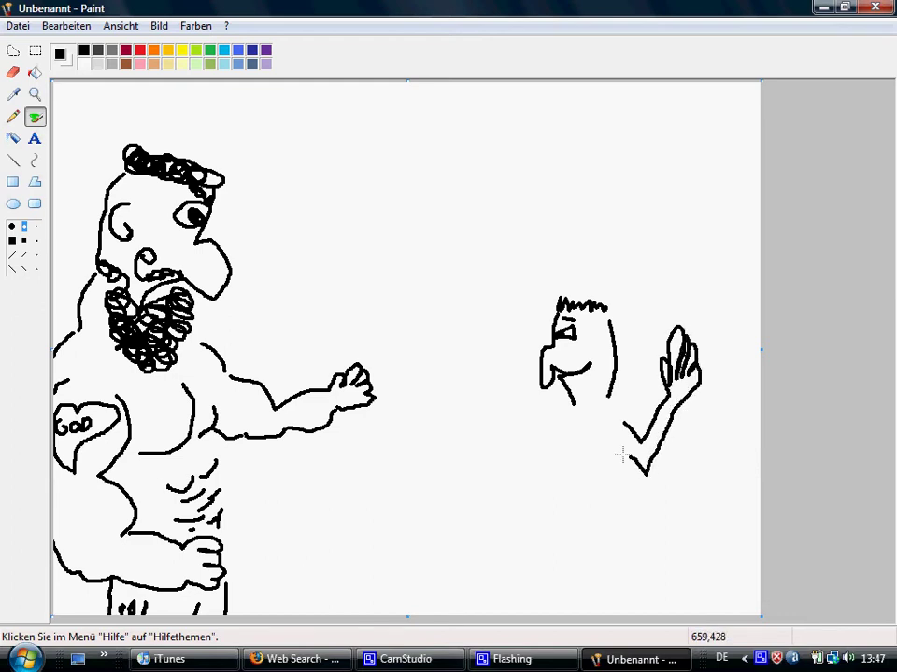
{"action": "left_click_drag", "start_coordinate": [613, 396], "coordinate": [649, 429]}
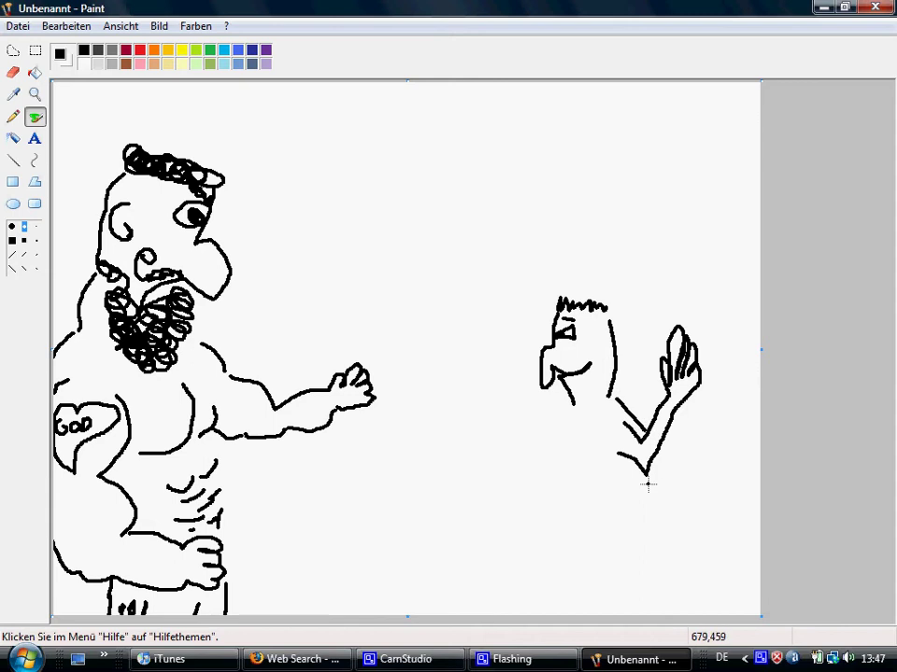
- Draw the smaller man's torso with collar and waistband, and his legs with the front one raised in a kick wearing a shoe
{"action": "left_click_drag", "start_coordinate": [646, 482], "coordinate": [632, 563]}
{"action": "mouse_move", "coordinate": [624, 406]}
{"action": "left_mouse_down"}
{"action": "mouse_move", "coordinate": [566, 441]}
{"action": "mouse_move", "coordinate": [565, 452]}
{"action": "mouse_move", "coordinate": [576, 450]}
{"action": "mouse_move", "coordinate": [569, 552]}
{"action": "mouse_move", "coordinate": [592, 556]}
{"action": "mouse_move", "coordinate": [565, 556]}
{"action": "mouse_move", "coordinate": [603, 602]}
{"action": "left_mouse_up"}
{"action": "mouse_move", "coordinate": [566, 563]}
{"action": "left_mouse_down"}
{"action": "mouse_move", "coordinate": [552, 599]}
{"action": "mouse_move", "coordinate": [560, 613]}
{"action": "left_mouse_up"}
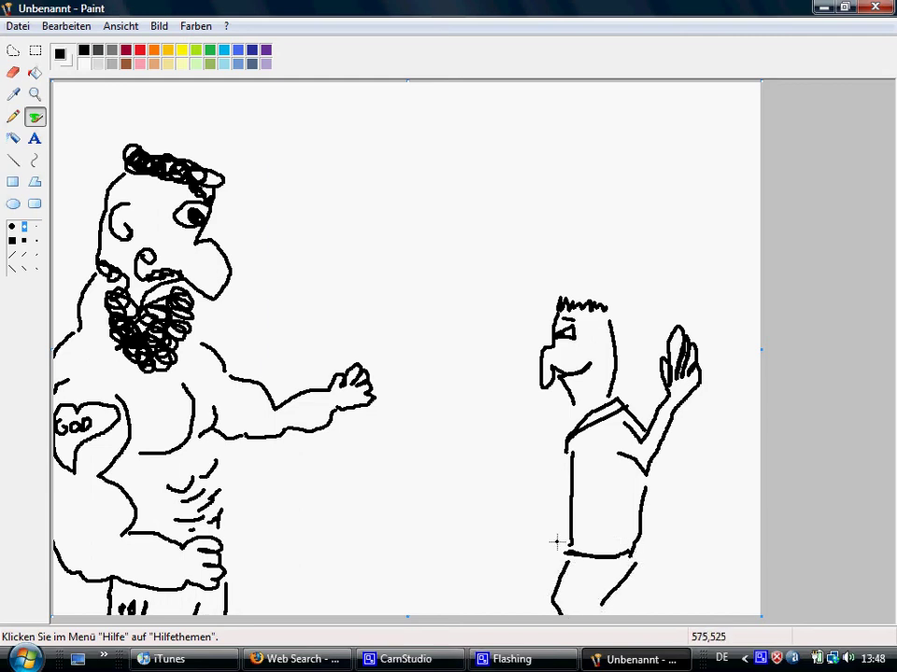
{"action": "mouse_move", "coordinate": [557, 541]}
{"action": "left_mouse_down"}
{"action": "mouse_move", "coordinate": [489, 516]}
{"action": "mouse_move", "coordinate": [471, 572]}
{"action": "mouse_move", "coordinate": [491, 576]}
{"action": "mouse_move", "coordinate": [505, 559]}
{"action": "mouse_move", "coordinate": [561, 577]}
{"action": "left_mouse_up"}
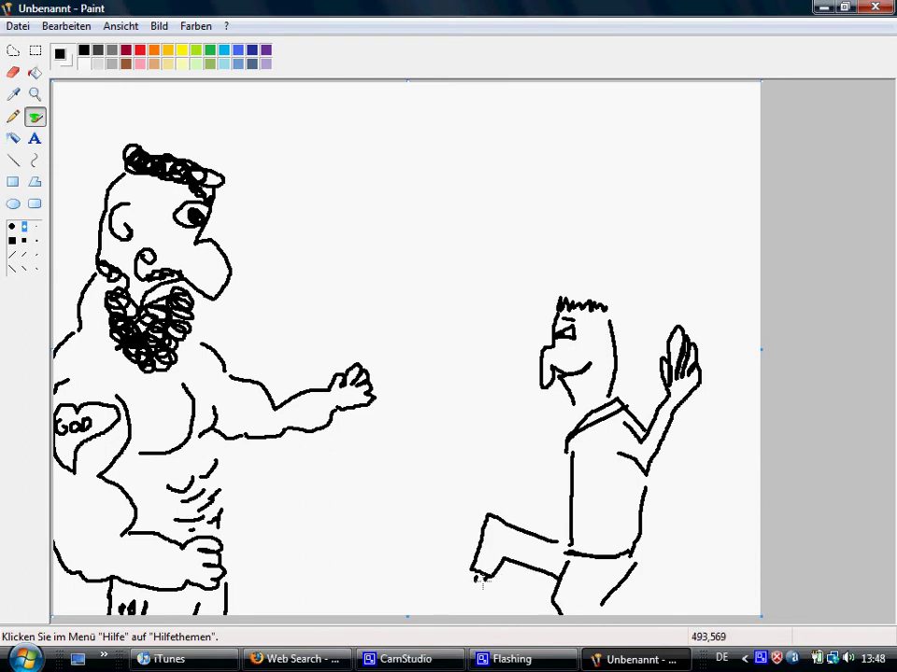
{"action": "mouse_move", "coordinate": [482, 579]}
{"action": "left_mouse_down"}
{"action": "mouse_move", "coordinate": [439, 581]}
{"action": "mouse_move", "coordinate": [482, 587]}
{"action": "left_mouse_up"}
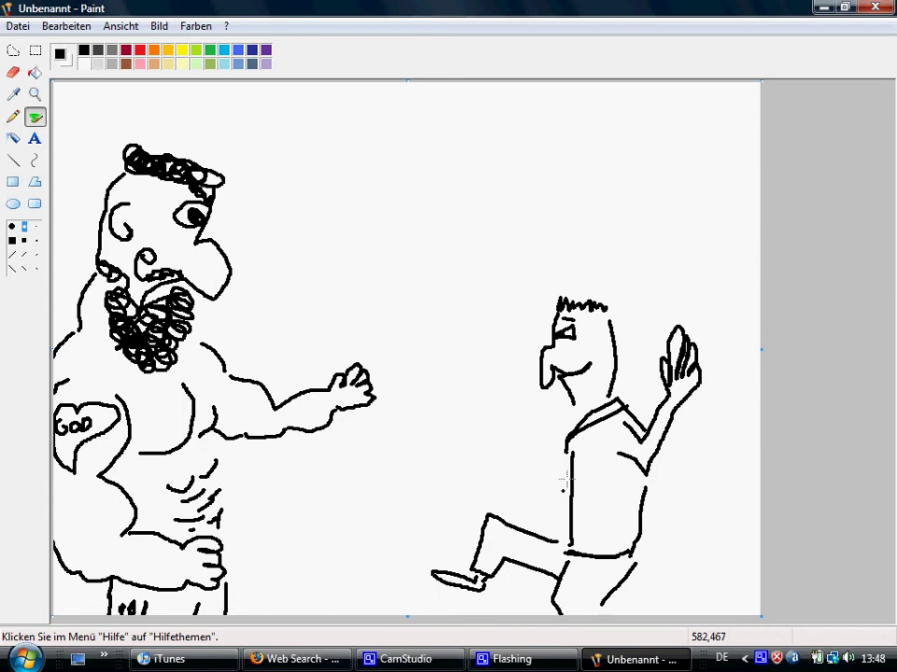
- Draw the smaller man's front arm reaching forward with an open hand, and add his neck lines, ear and a chest mark
{"action": "mouse_move", "coordinate": [566, 442]}
{"action": "left_mouse_down"}
{"action": "mouse_move", "coordinate": [522, 466]}
{"action": "mouse_move", "coordinate": [477, 449]}
{"action": "mouse_move", "coordinate": [474, 475]}
{"action": "mouse_move", "coordinate": [519, 488]}
{"action": "mouse_move", "coordinate": [557, 469]}
{"action": "left_mouse_up"}
{"action": "mouse_move", "coordinate": [476, 448]}
{"action": "left_mouse_down"}
{"action": "mouse_move", "coordinate": [434, 434]}
{"action": "mouse_move", "coordinate": [453, 452]}
{"action": "mouse_move", "coordinate": [436, 454]}
{"action": "mouse_move", "coordinate": [468, 475]}
{"action": "left_mouse_up"}
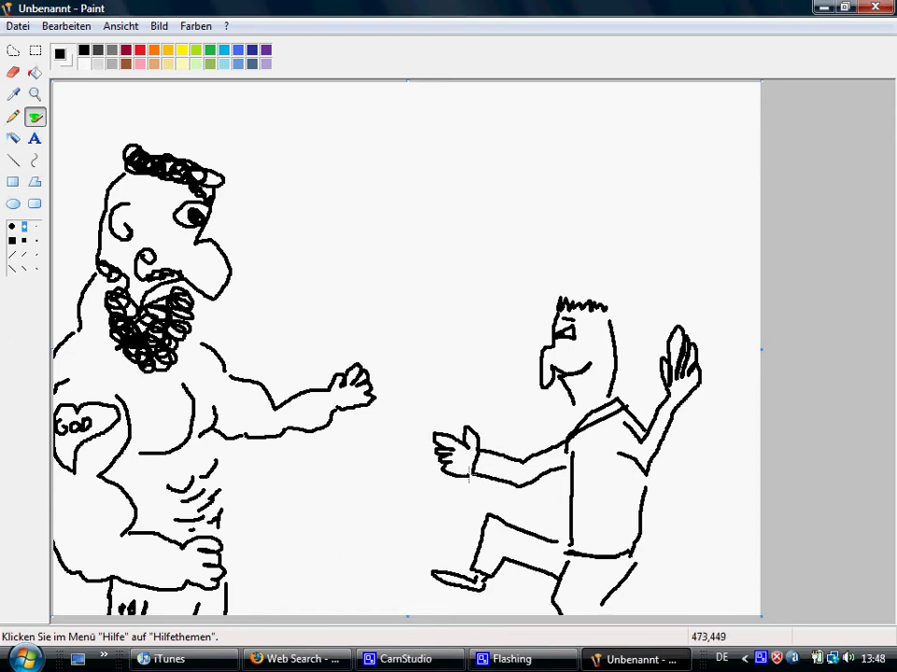
{"action": "left_click_drag", "start_coordinate": [583, 411], "coordinate": [572, 416]}
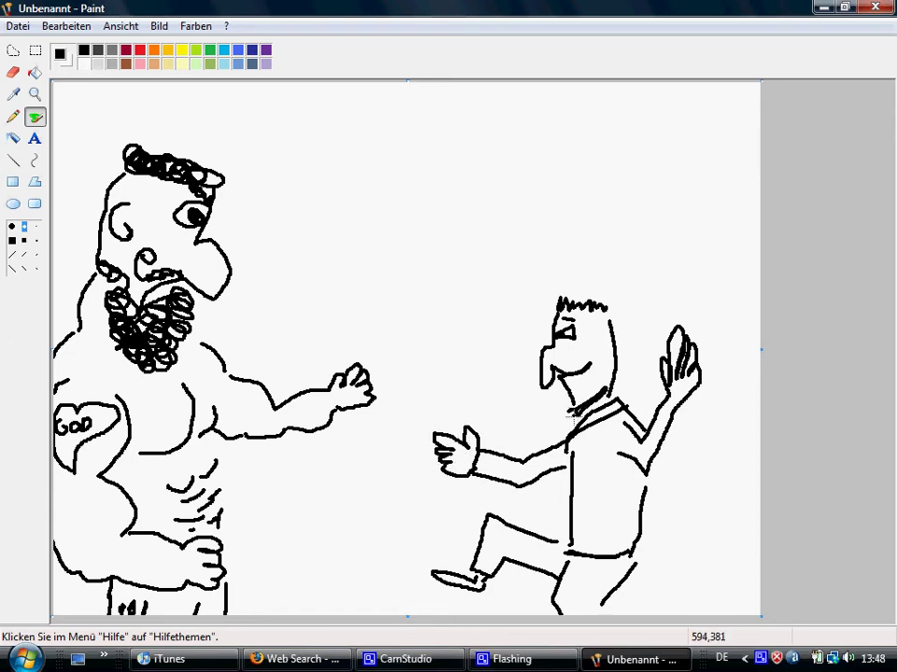
{"action": "left_click_drag", "start_coordinate": [603, 328], "coordinate": [600, 339]}
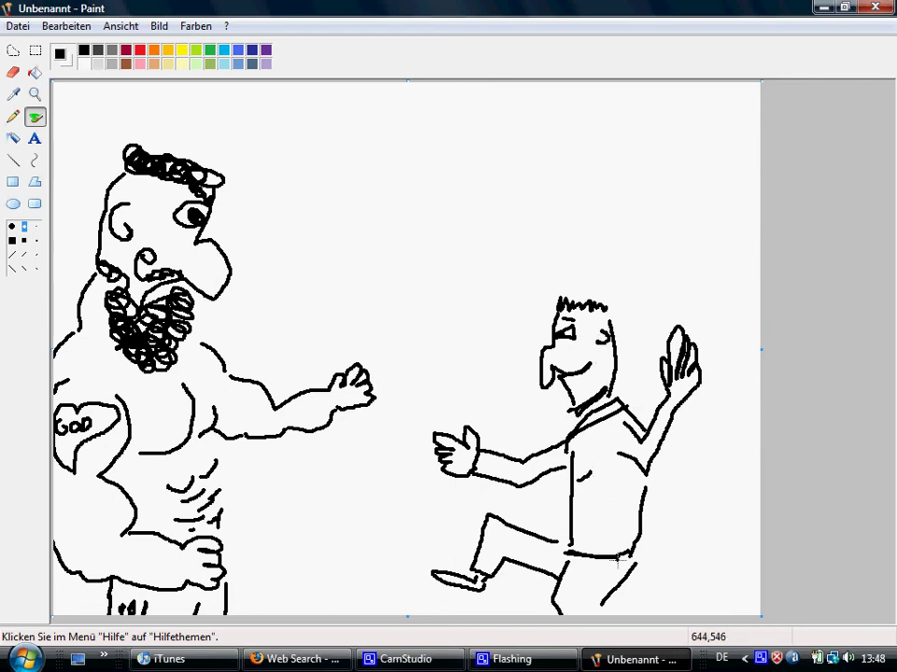
- Handwrite the dark red labels "Mohamed" above the bearded man and "Bruce Lee" above the smaller man
{"action": "left_click", "coordinate": [125, 50]}
{"action": "mouse_move", "coordinate": [65, 115]}
{"action": "left_mouse_down"}
{"action": "mouse_move", "coordinate": [79, 102]}
{"action": "mouse_move", "coordinate": [101, 115]}
{"action": "mouse_move", "coordinate": [106, 101]}
{"action": "mouse_move", "coordinate": [126, 117]}
{"action": "mouse_move", "coordinate": [126, 96]}
{"action": "mouse_move", "coordinate": [136, 111]}
{"action": "mouse_move", "coordinate": [181, 112]}
{"action": "mouse_move", "coordinate": [206, 96]}
{"action": "left_mouse_up"}
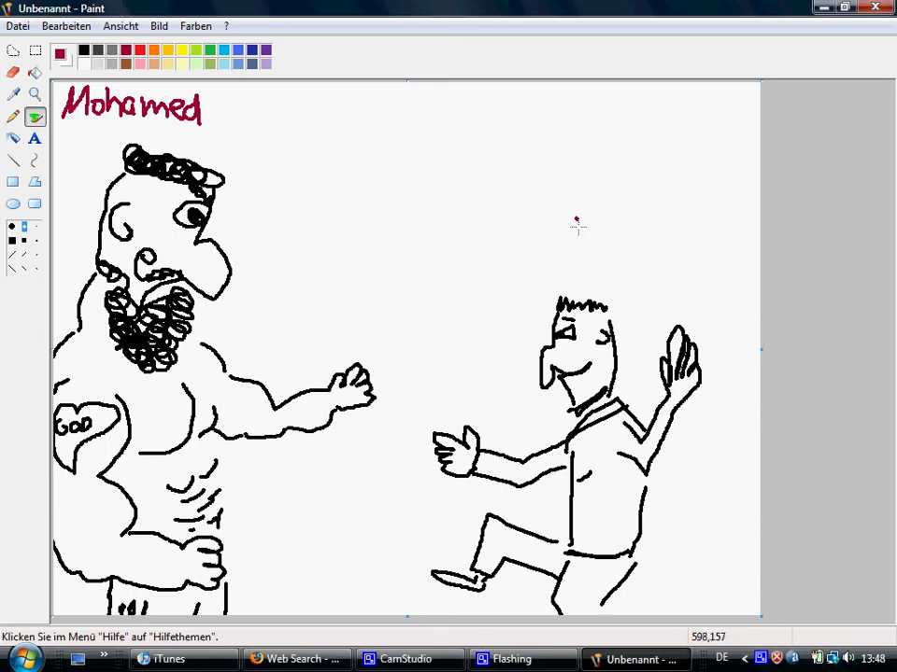
{"action": "mouse_move", "coordinate": [577, 219]}
{"action": "left_mouse_down"}
{"action": "mouse_move", "coordinate": [588, 232]}
{"action": "mouse_move", "coordinate": [578, 243]}
{"action": "mouse_move", "coordinate": [597, 246]}
{"action": "mouse_move", "coordinate": [608, 234]}
{"action": "mouse_move", "coordinate": [643, 246]}
{"action": "mouse_move", "coordinate": [651, 234]}
{"action": "mouse_move", "coordinate": [663, 246]}
{"action": "left_mouse_up"}
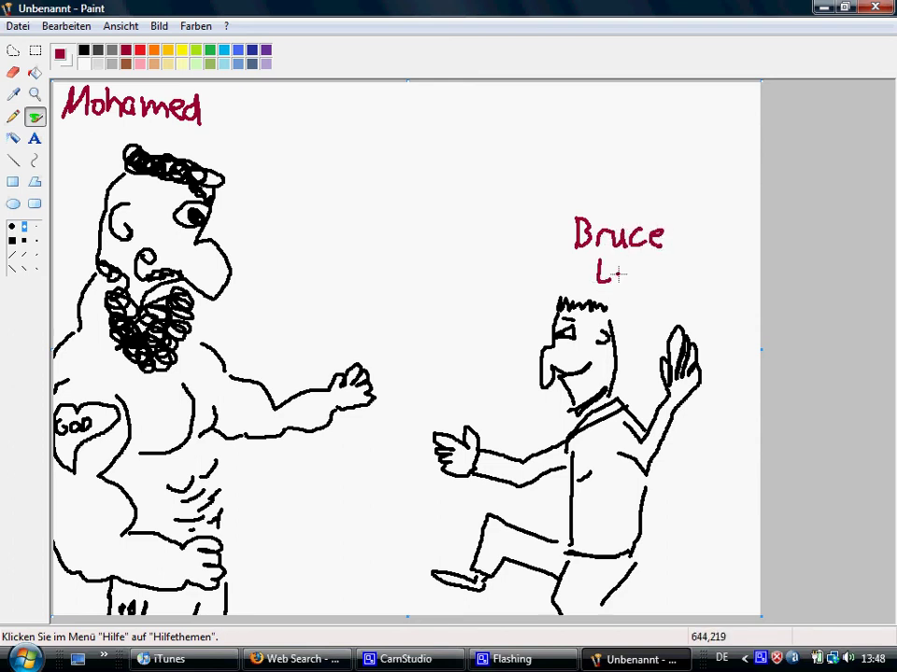
{"action": "mouse_move", "coordinate": [617, 273]}
{"action": "left_mouse_down"}
{"action": "mouse_move", "coordinate": [620, 284]}
{"action": "mouse_move", "coordinate": [640, 276]}
{"action": "mouse_move", "coordinate": [642, 285]}
{"action": "left_mouse_up"}
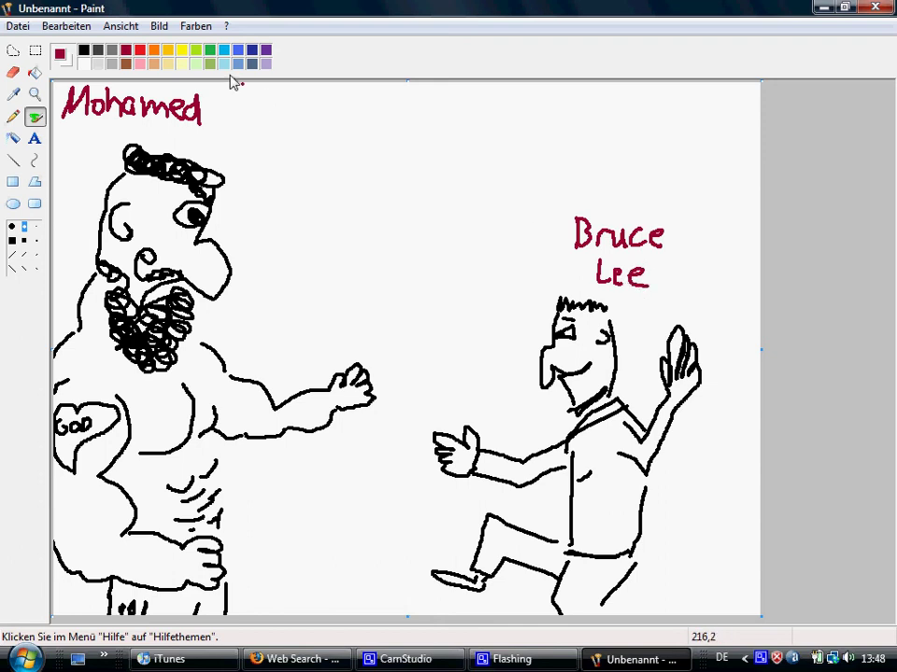
- Handwrite "Kicks Bruce Lees ass –" in bright red beside the bearded man's name
{"action": "left_click", "coordinate": [140, 50]}
{"action": "mouse_move", "coordinate": [235, 116]}
{"action": "left_mouse_down"}
{"action": "mouse_move", "coordinate": [236, 100]}
{"action": "mouse_move", "coordinate": [227, 129]}
{"action": "mouse_move", "coordinate": [324, 137]}
{"action": "left_mouse_up"}
{"action": "left_click", "coordinate": [258, 105]}
{"action": "mouse_move", "coordinate": [385, 107]}
{"action": "left_mouse_down"}
{"action": "mouse_move", "coordinate": [377, 129]}
{"action": "mouse_move", "coordinate": [385, 133]}
{"action": "mouse_move", "coordinate": [431, 119]}
{"action": "mouse_move", "coordinate": [457, 136]}
{"action": "mouse_move", "coordinate": [517, 136]}
{"action": "mouse_move", "coordinate": [523, 117]}
{"action": "mouse_move", "coordinate": [545, 136]}
{"action": "left_mouse_up"}
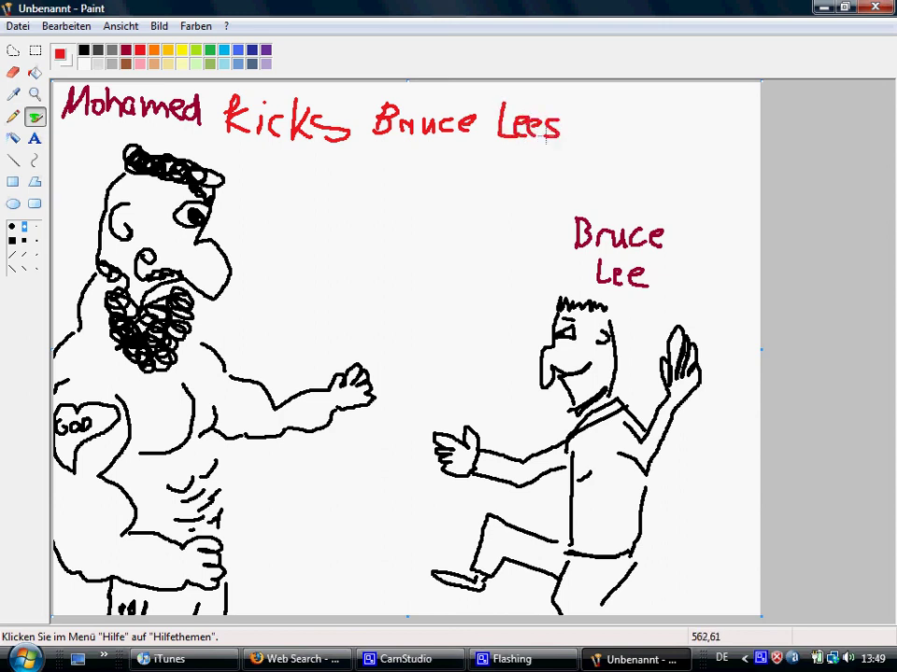
{"action": "mouse_move", "coordinate": [285, 173]}
{"action": "left_mouse_down"}
{"action": "mouse_move", "coordinate": [265, 185]}
{"action": "mouse_move", "coordinate": [285, 177]}
{"action": "mouse_move", "coordinate": [287, 194]}
{"action": "mouse_move", "coordinate": [391, 180]}
{"action": "left_mouse_up"}
- Handwrite "just to show those Chinese!" in red on two lines between the figures to finish the caption
{"action": "mouse_move", "coordinate": [271, 243]}
{"action": "left_mouse_down"}
{"action": "mouse_move", "coordinate": [280, 264]}
{"action": "mouse_move", "coordinate": [308, 238]}
{"action": "mouse_move", "coordinate": [310, 248]}
{"action": "mouse_move", "coordinate": [330, 248]}
{"action": "mouse_move", "coordinate": [343, 234]}
{"action": "mouse_move", "coordinate": [389, 227]}
{"action": "mouse_move", "coordinate": [457, 242]}
{"action": "mouse_move", "coordinate": [462, 229]}
{"action": "mouse_move", "coordinate": [502, 228]}
{"action": "left_mouse_up"}
{"action": "left_click", "coordinate": [375, 240]}
{"action": "mouse_move", "coordinate": [295, 285]}
{"action": "left_mouse_down"}
{"action": "mouse_move", "coordinate": [295, 311]}
{"action": "mouse_move", "coordinate": [305, 296]}
{"action": "mouse_move", "coordinate": [311, 313]}
{"action": "mouse_move", "coordinate": [331, 312]}
{"action": "left_mouse_up"}
{"action": "mouse_move", "coordinate": [363, 290]}
{"action": "left_mouse_down"}
{"action": "mouse_move", "coordinate": [354, 309]}
{"action": "mouse_move", "coordinate": [408, 311]}
{"action": "mouse_move", "coordinate": [420, 298]}
{"action": "mouse_move", "coordinate": [435, 306]}
{"action": "left_mouse_up"}
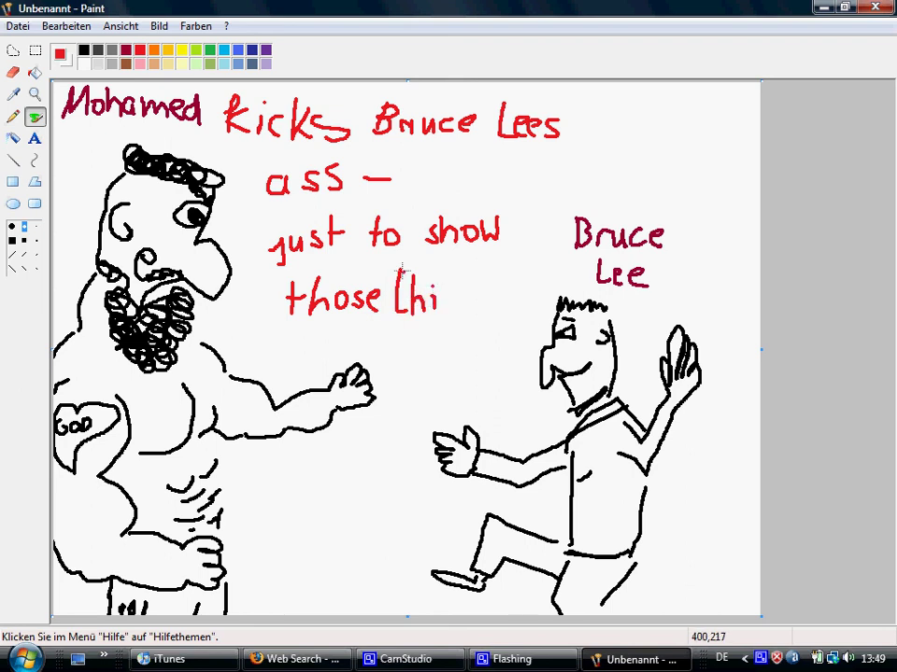
{"action": "left_click_drag", "start_coordinate": [406, 271], "coordinate": [396, 273]}
{"action": "mouse_move", "coordinate": [471, 297]}
{"action": "left_mouse_down"}
{"action": "mouse_move", "coordinate": [486, 296]}
{"action": "mouse_move", "coordinate": [478, 308]}
{"action": "mouse_move", "coordinate": [501, 312]}
{"action": "left_mouse_up"}
{"action": "left_click_drag", "start_coordinate": [534, 272], "coordinate": [521, 313]}
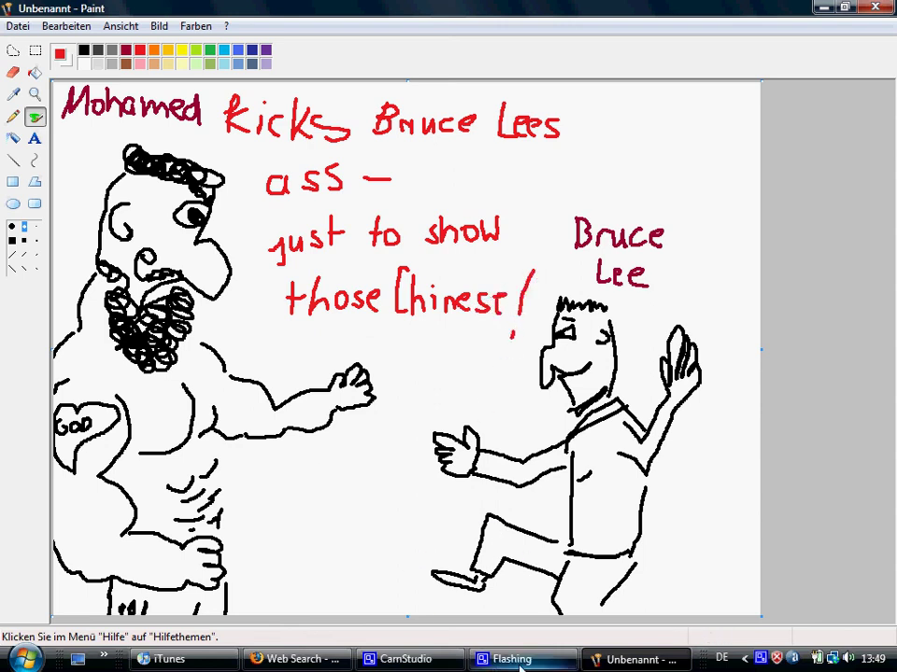
{"action": "mouse_move", "coordinate": [520, 668]}
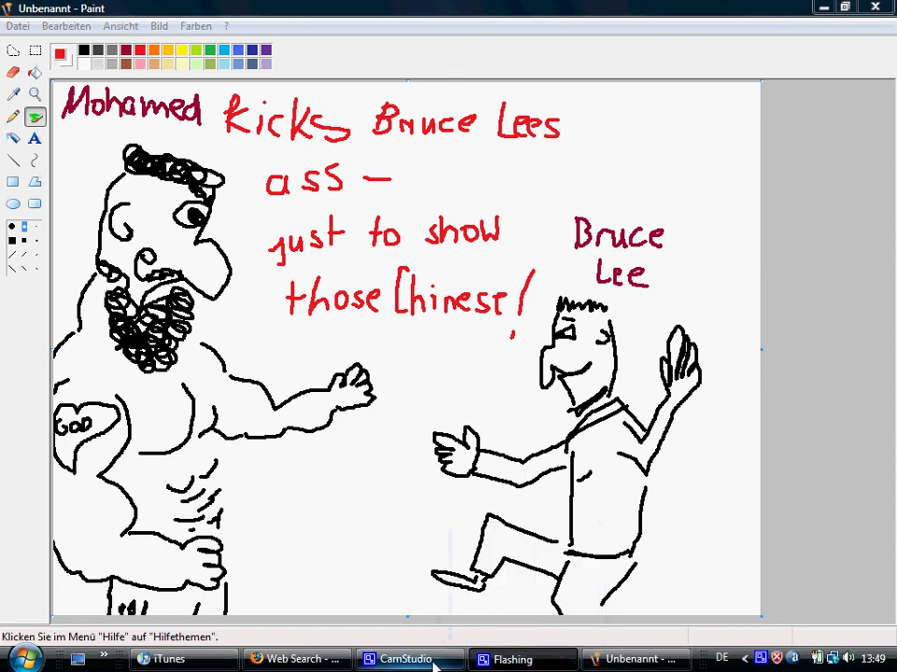
{"action": "left_click", "coordinate": [432, 665]}
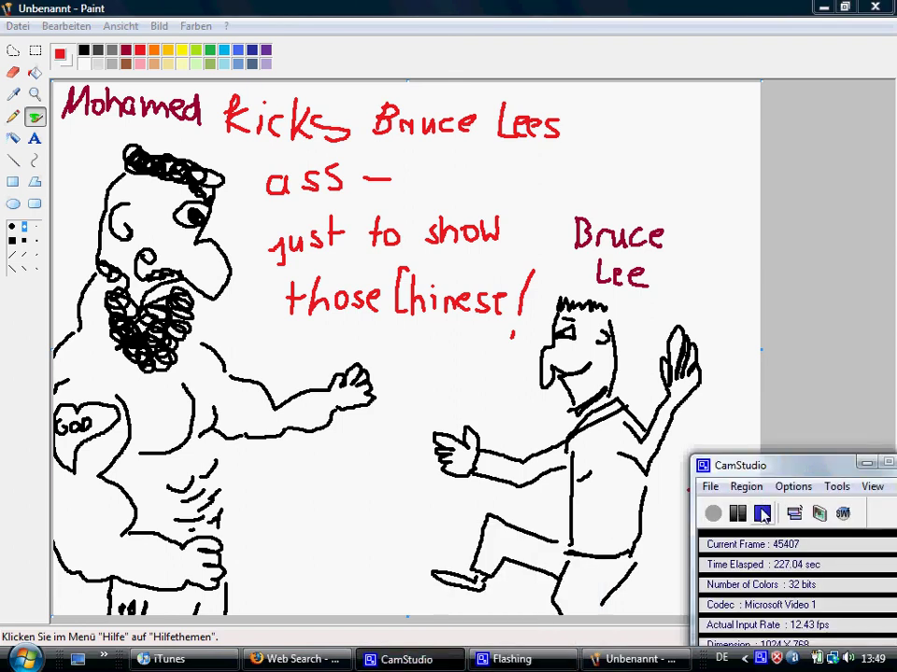